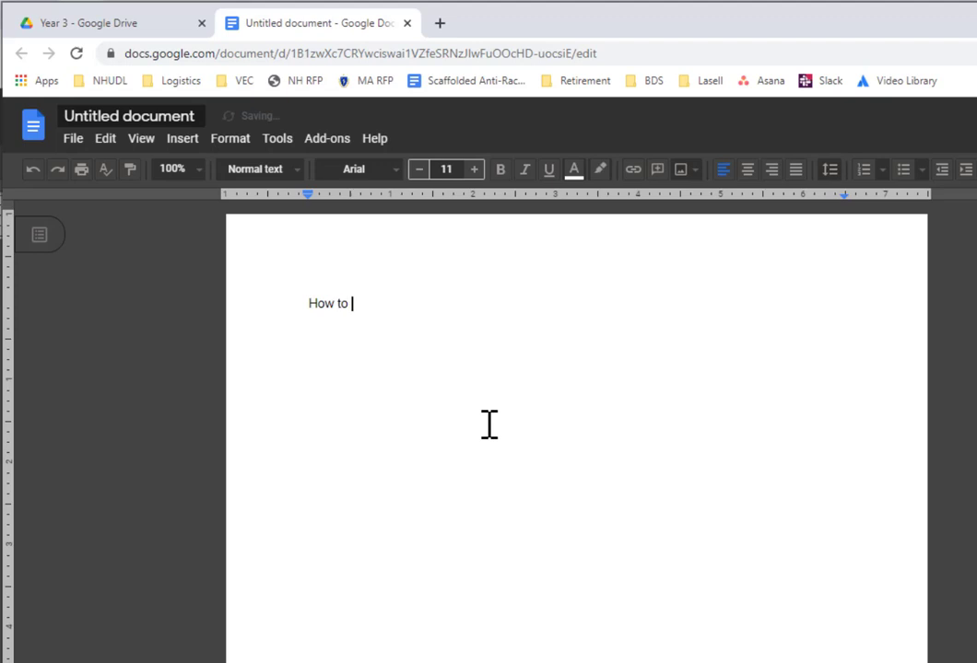
Step: Complete the document's first line so that it reads "How to create headings?"
type("create ")
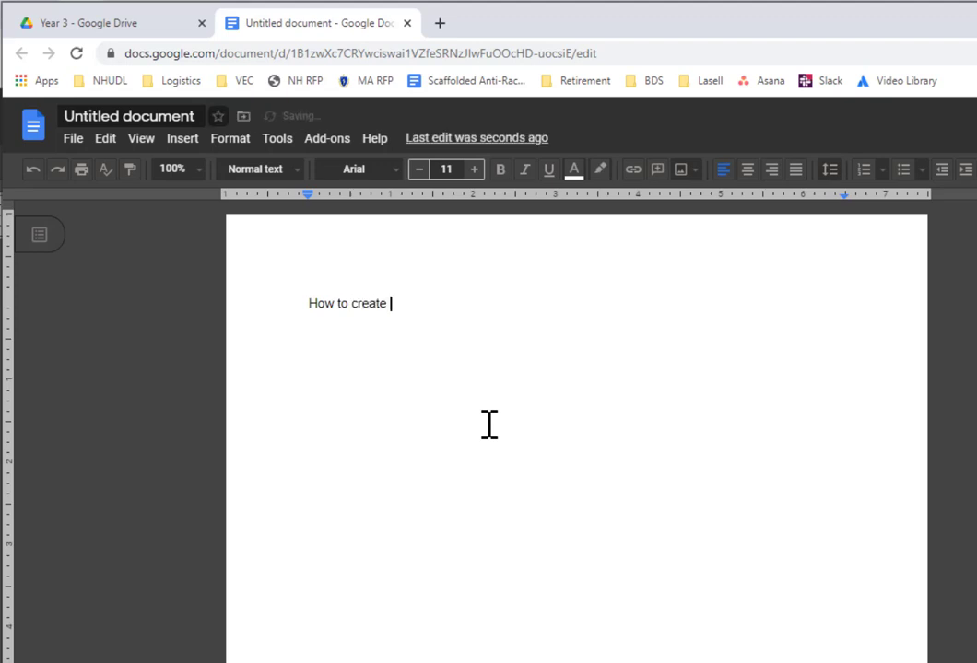
type("headings")
left_click(424, 327)
type("?")
Step: Apply the Heading 1 style to the line "How to create headings?"
left_click(241, 172)
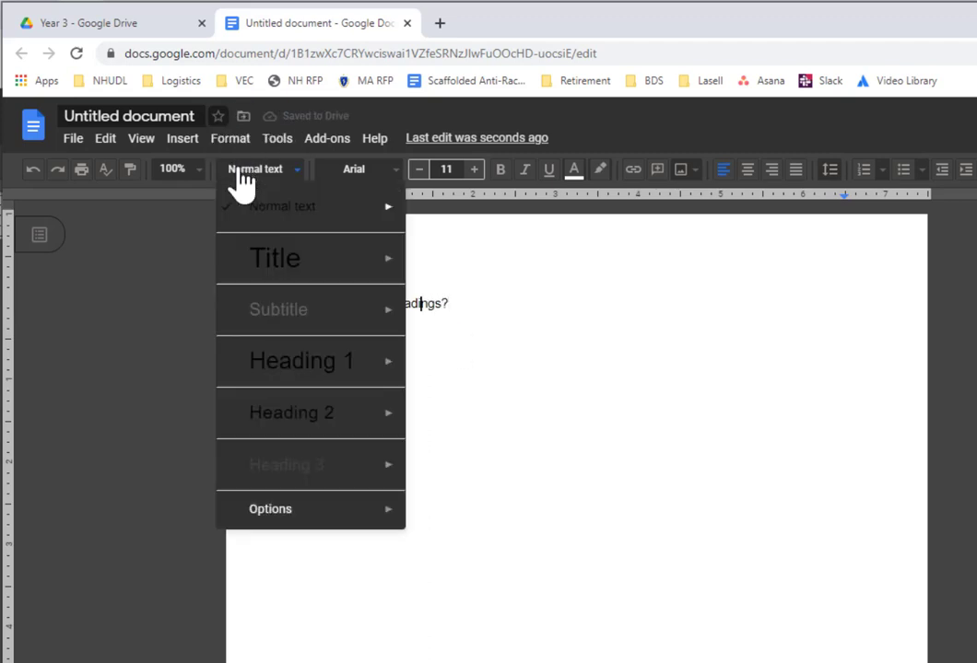
left_click(277, 377)
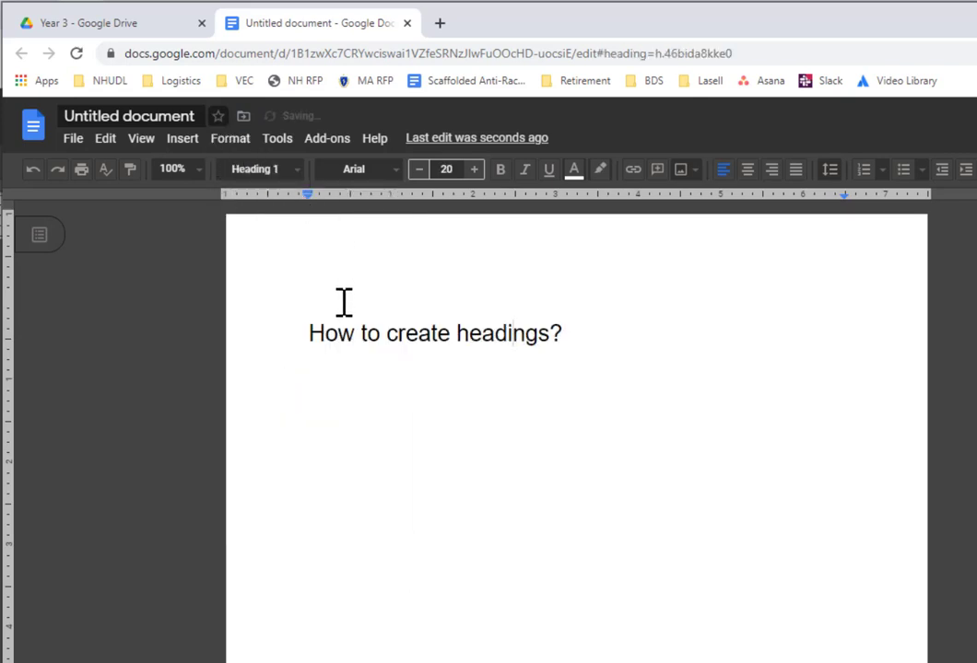
left_click(254, 180)
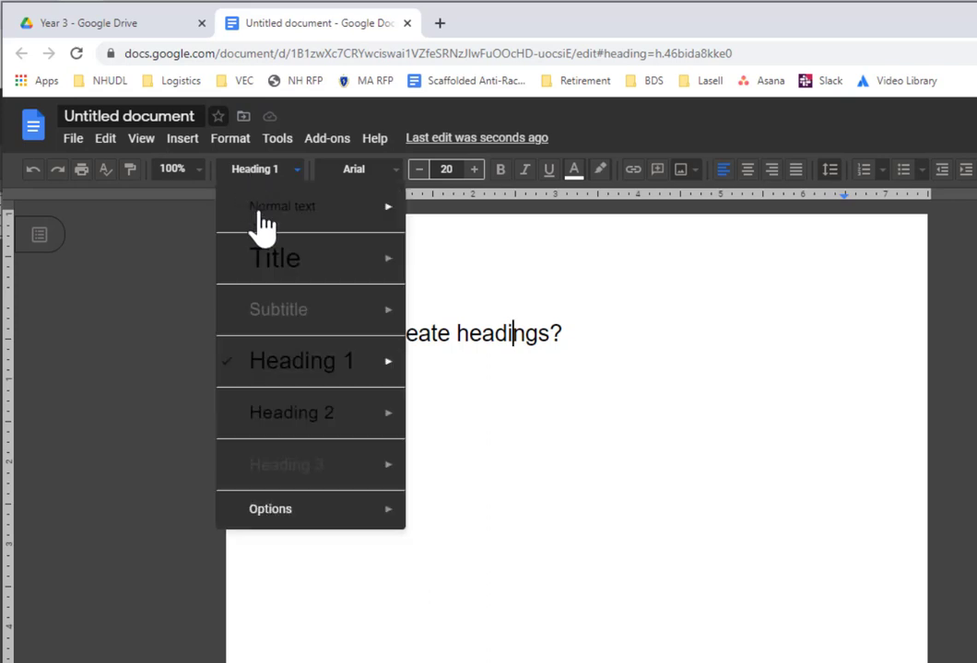
left_click(254, 374)
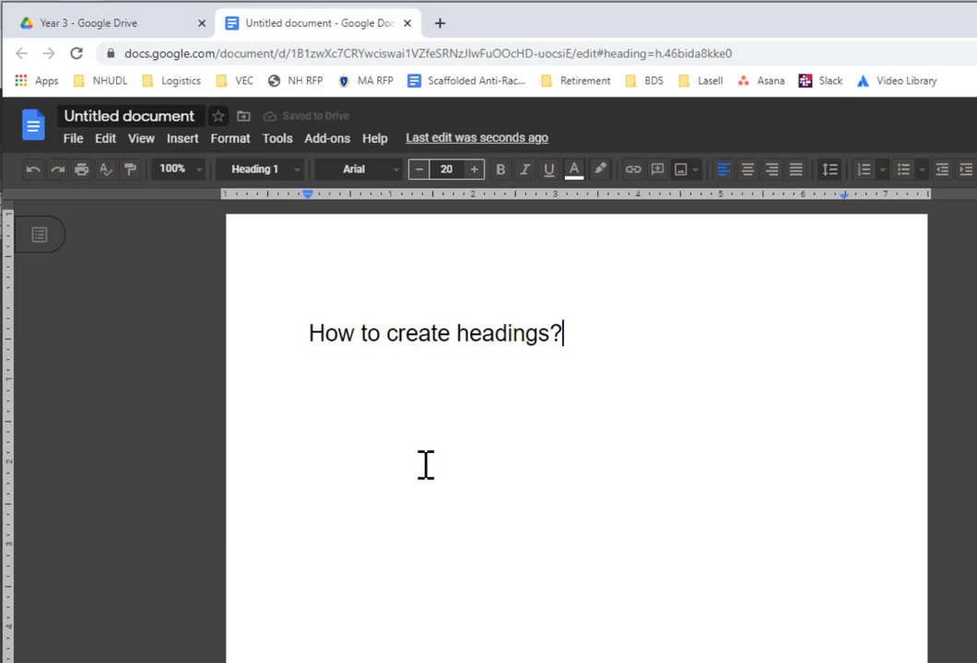
Step: Add a line reading "Step 1" below the main heading and format it as Heading 2
key("Return")
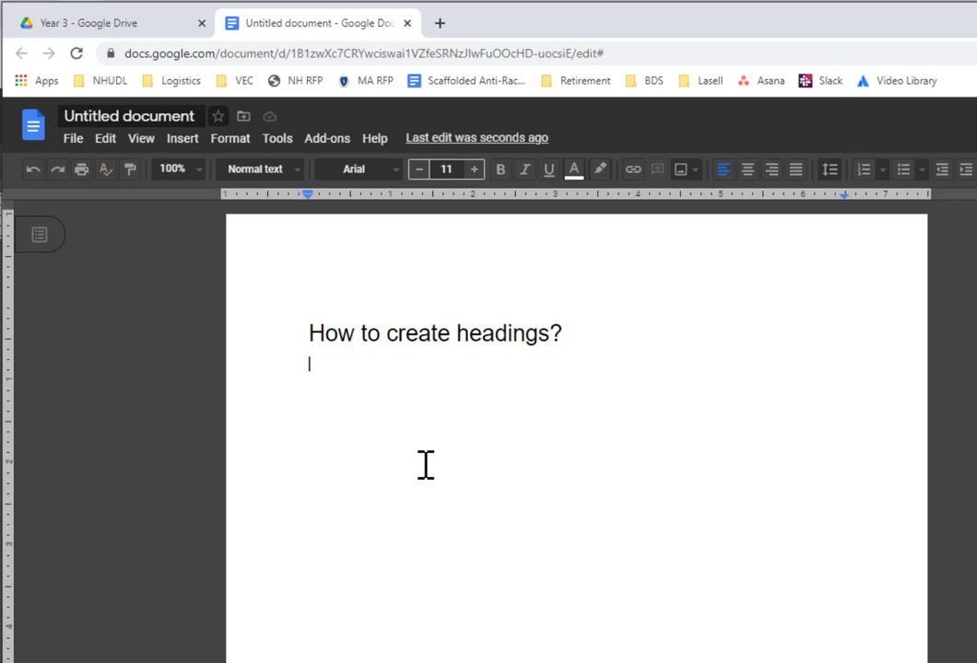
type("Step 1-")
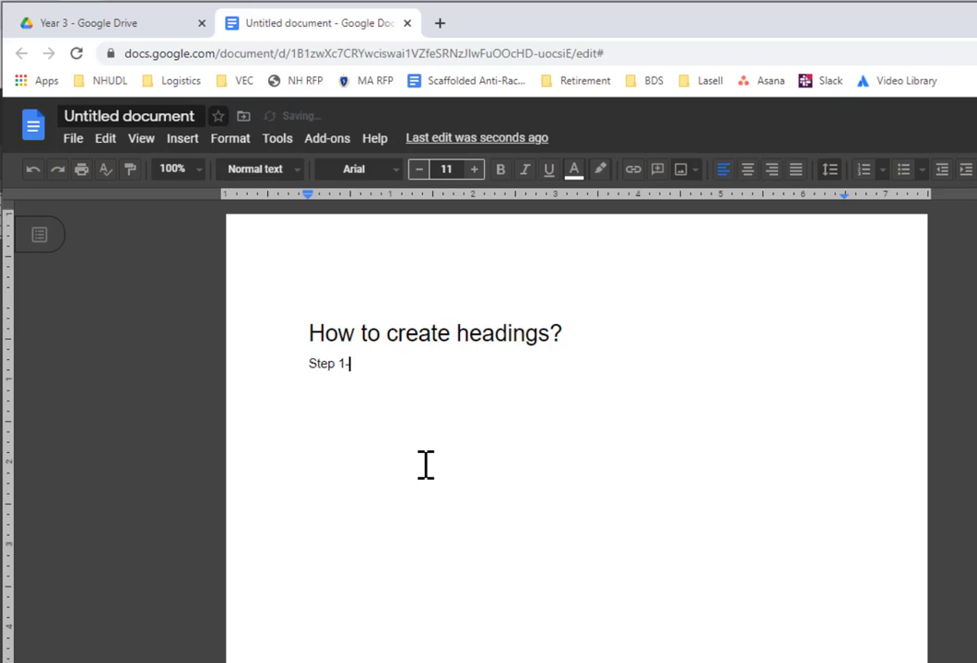
key("shift+Left")
key("shift+Left")
key("shift+Left")
key("shift+Left")
key("shift+Left")
key("shift+Left")
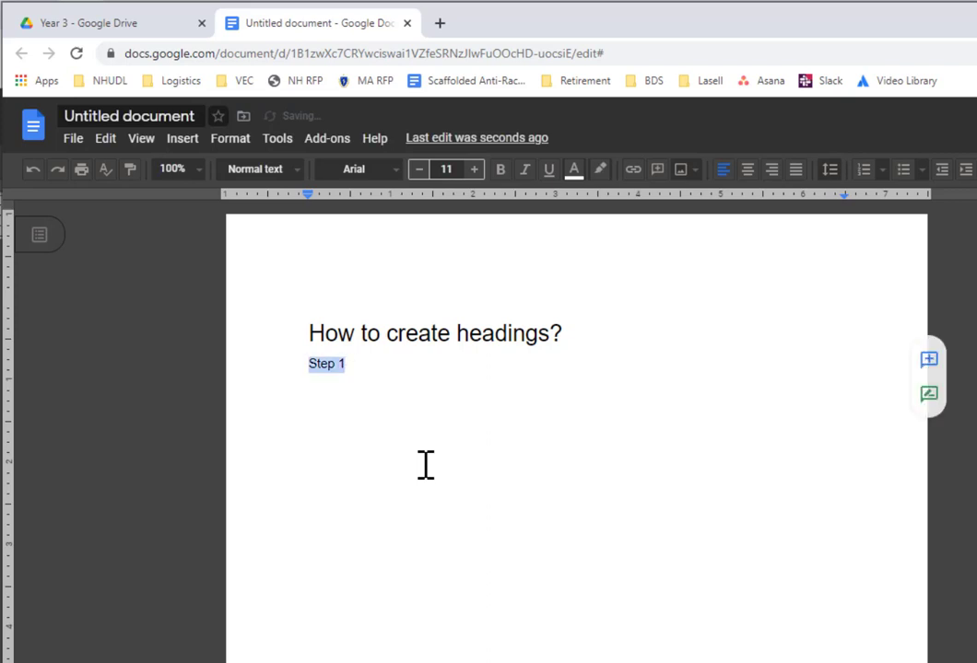
left_click(251, 171)
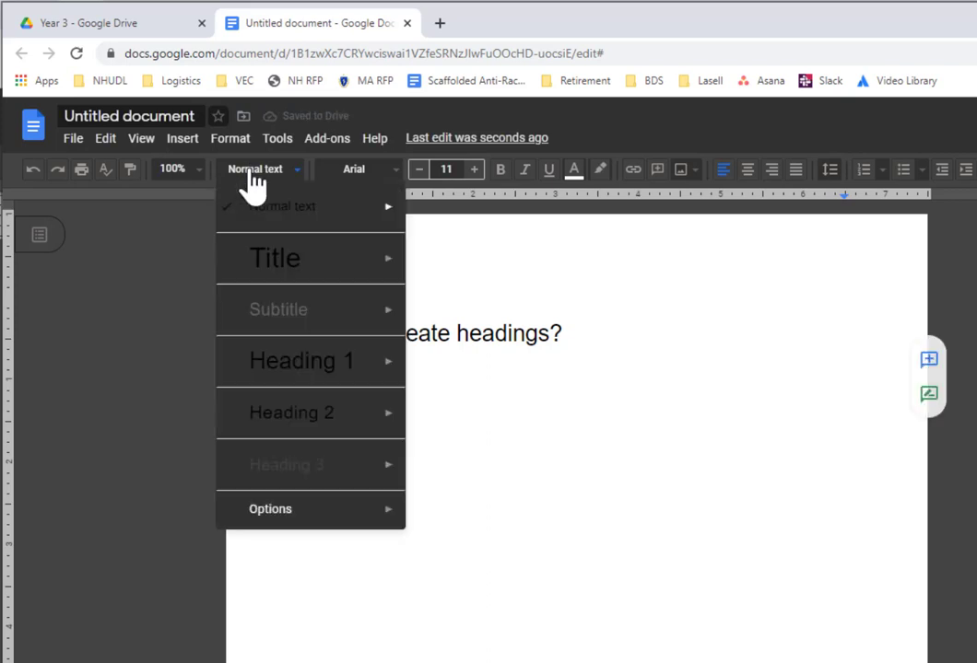
left_click(276, 419)
left_click(352, 335)
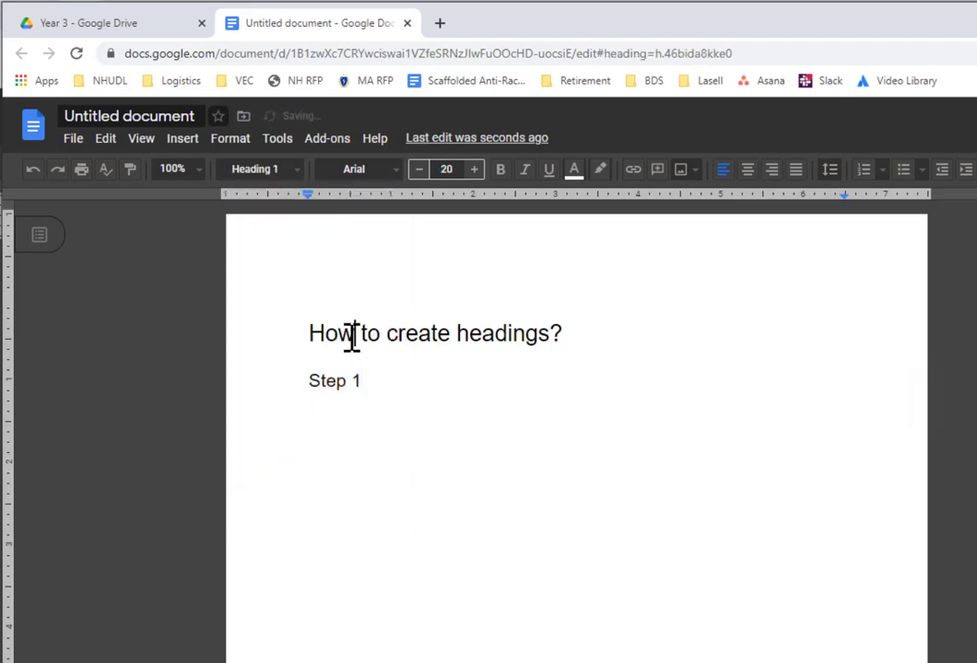
Step: Add the lines "Step 2" and "Step 3" below the "Step 1" heading
left_click(365, 381)
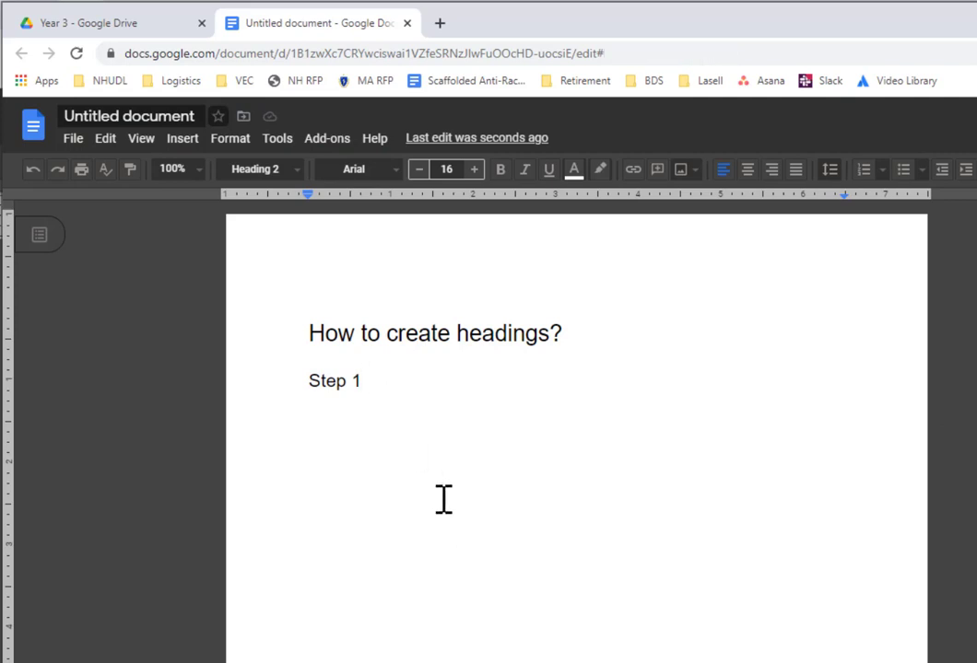
key("Return")
type("Step 2")
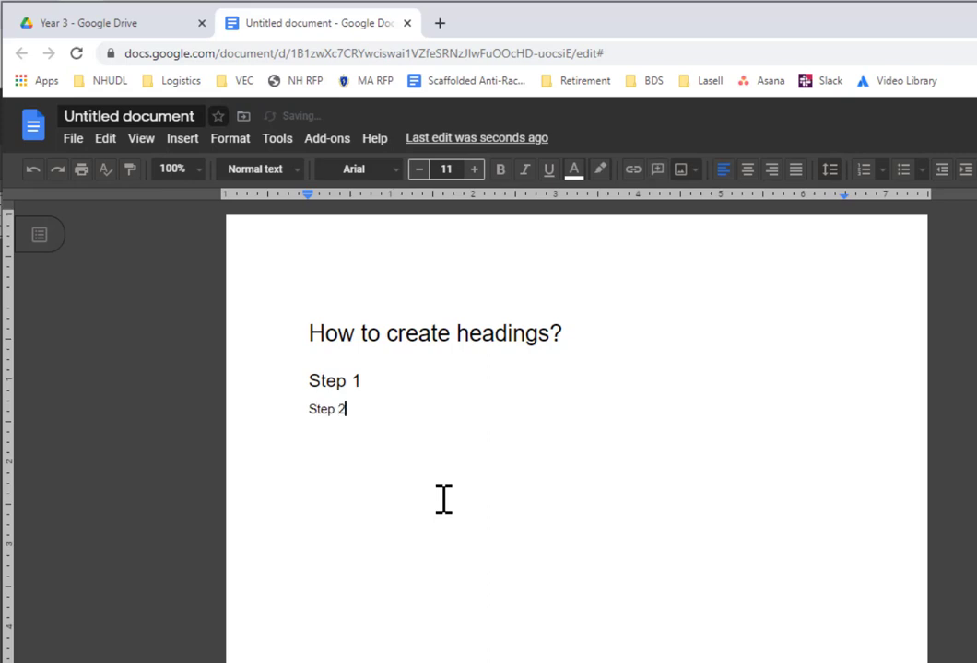
key("Return")
type("Ste")
Step: Format the "Step 2" and "Step 3" lines together as Heading 2
key("shift+Left")
key("shift+Left")
key("shift+Left")
key("shift+Left")
key("shift+Left")
key("shift+Left")
key("shift+Left")
key("shift+Left")
key("shift+Left")
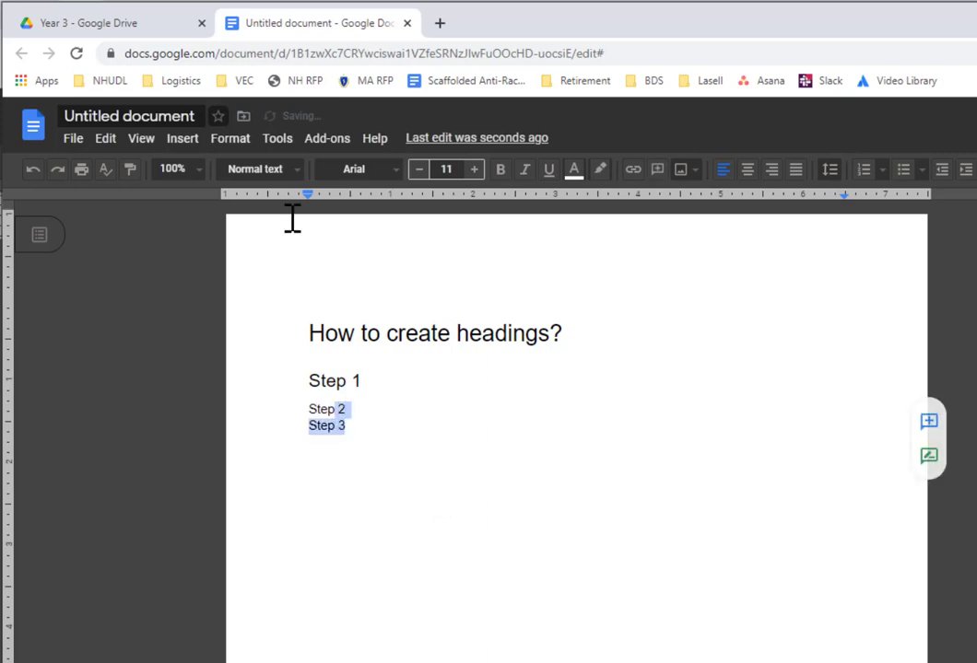
left_click(259, 185)
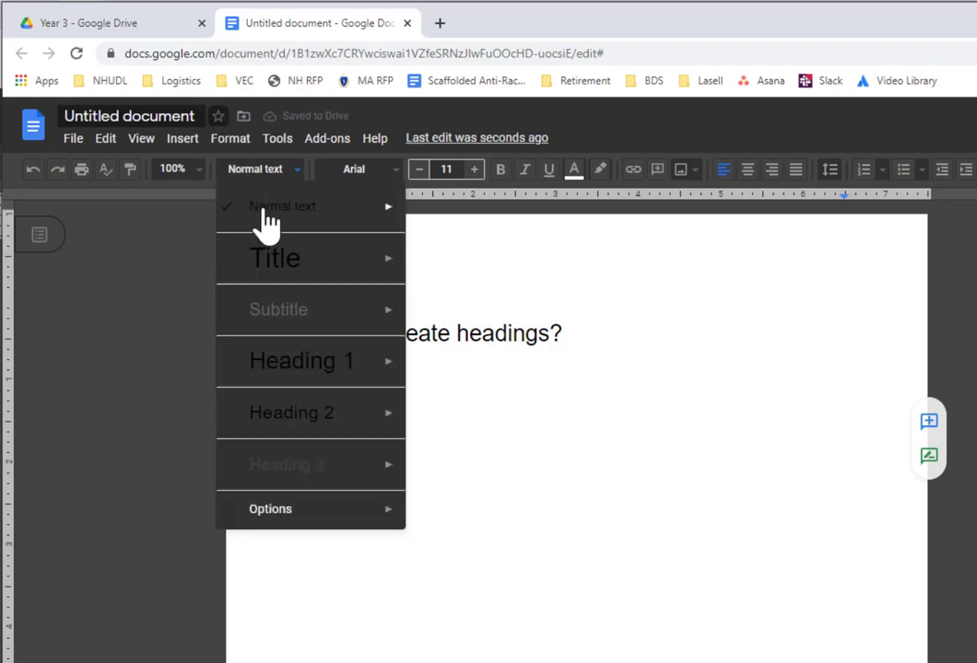
left_click(349, 426)
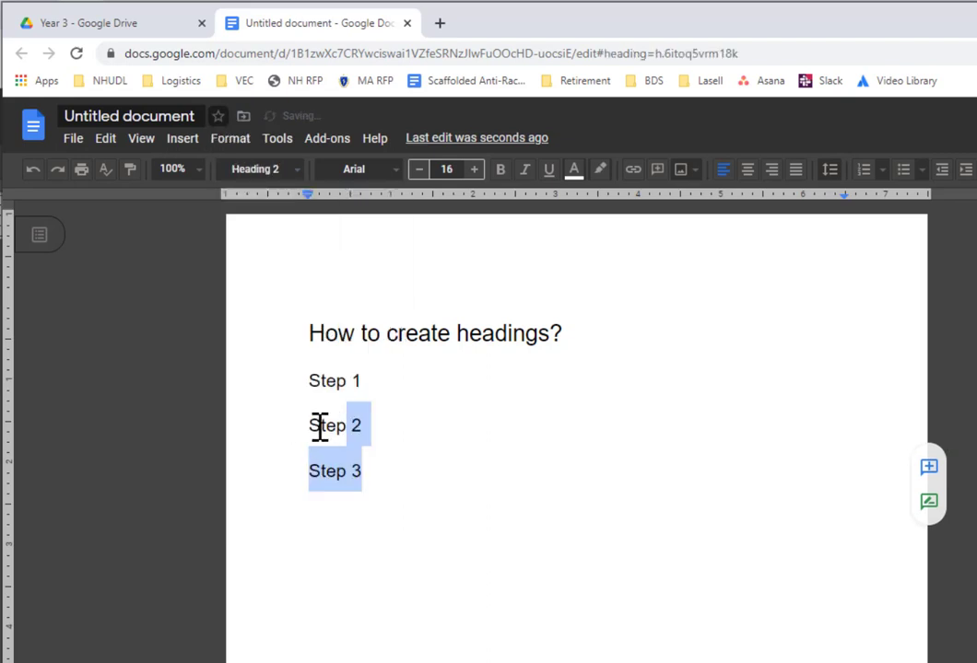
left_click(321, 427)
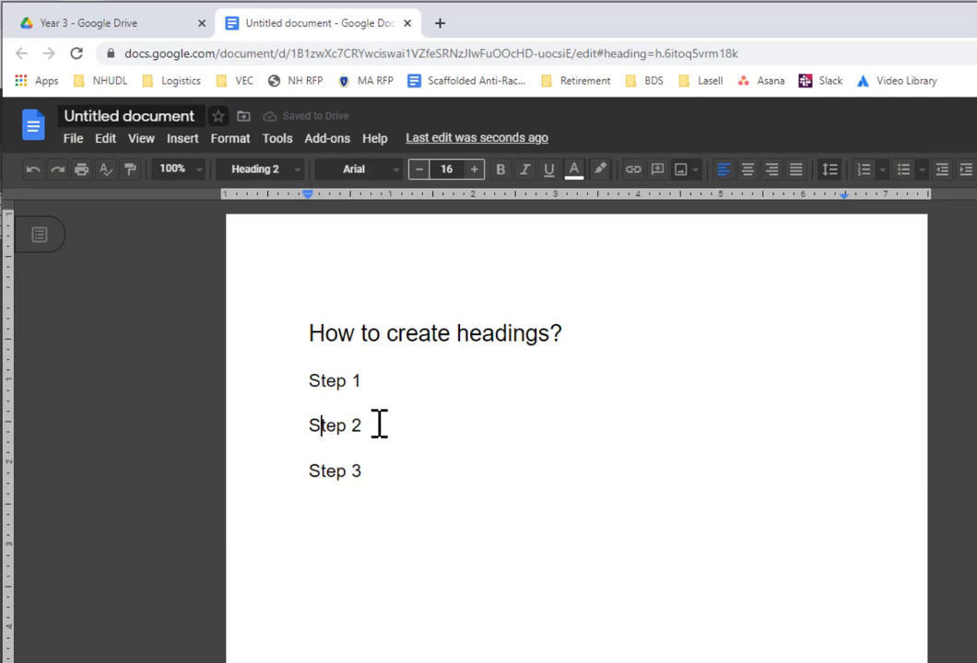
Step: Insert the body text "In step one all you have to do is type." beneath the "Step 1" heading
left_click(369, 381)
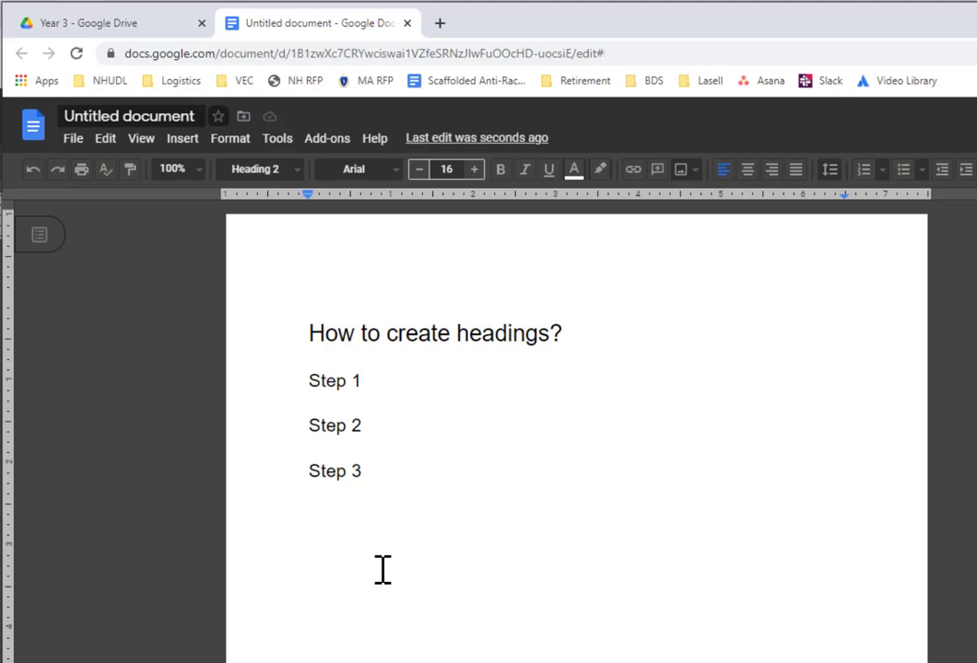
key("Return")
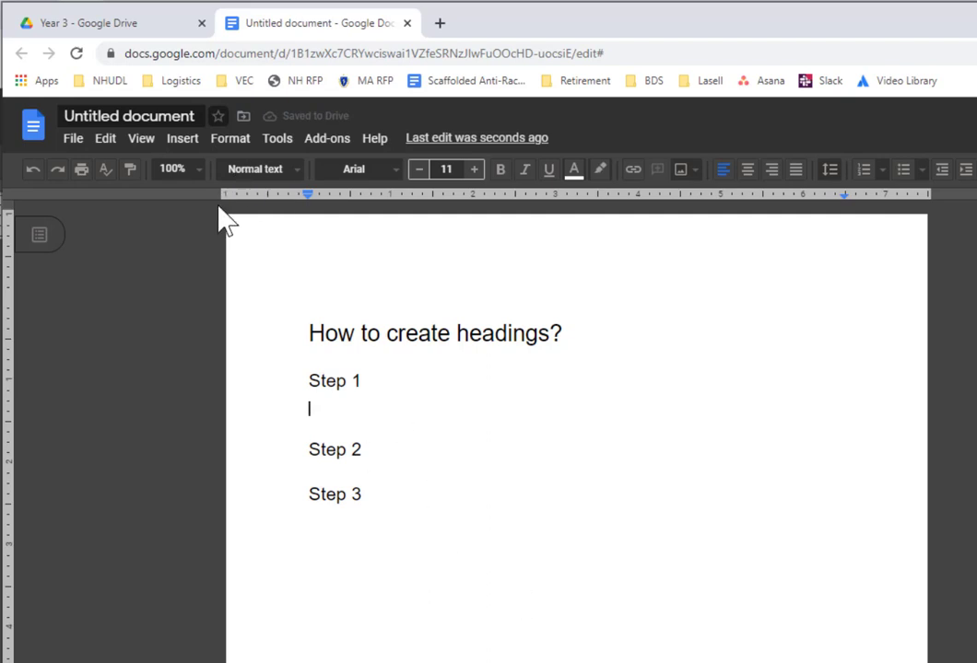
type("In step ")
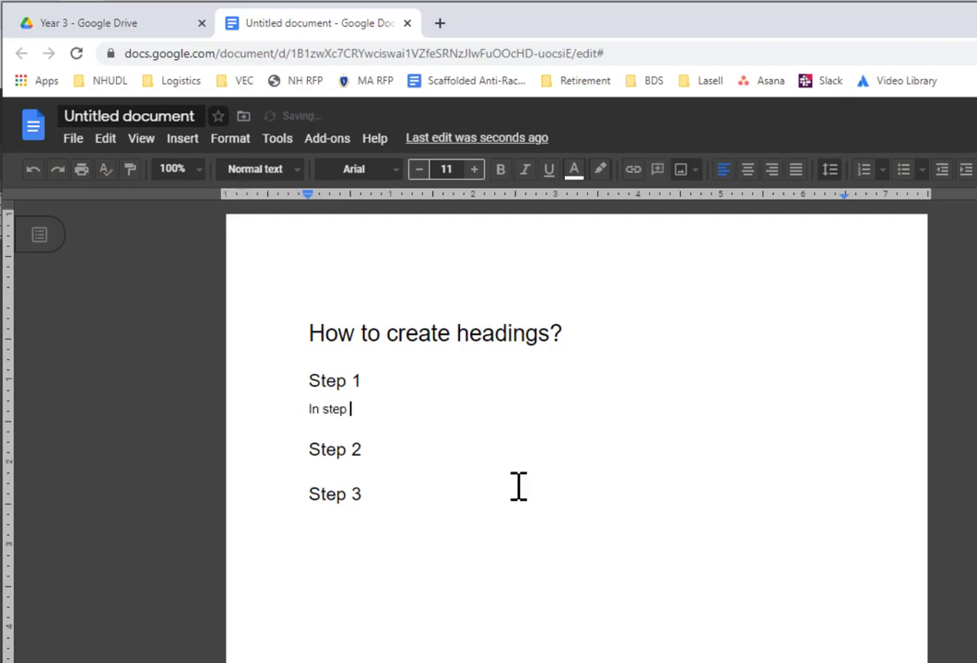
type("one all you have to do")
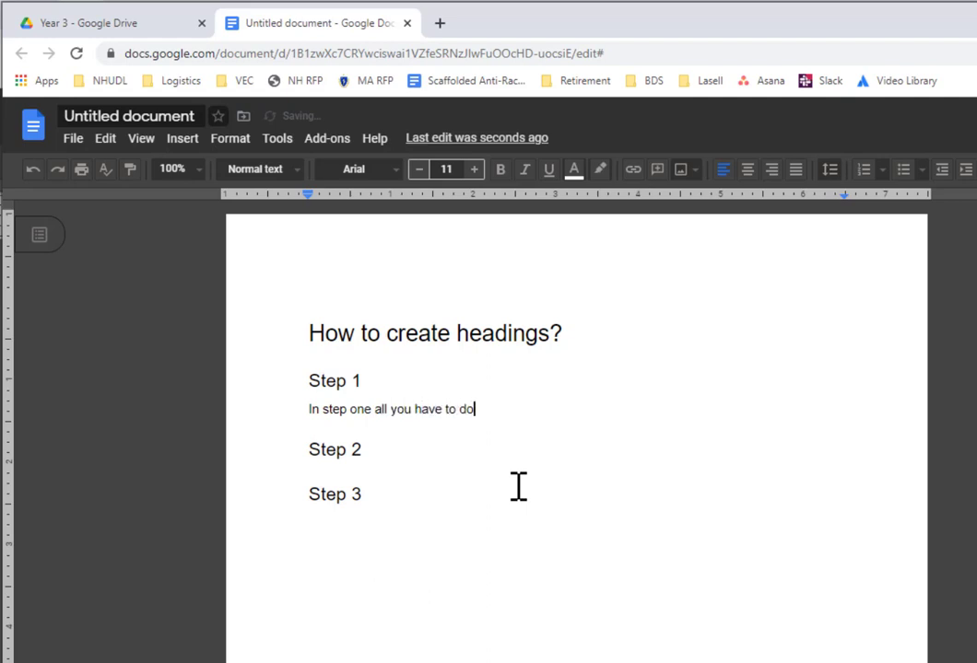
type(" is type.")
Step: Insert "In step 2 all you have to do is change the style to what you want." beneath the "Step 2" heading
key("Down")
key("Return")
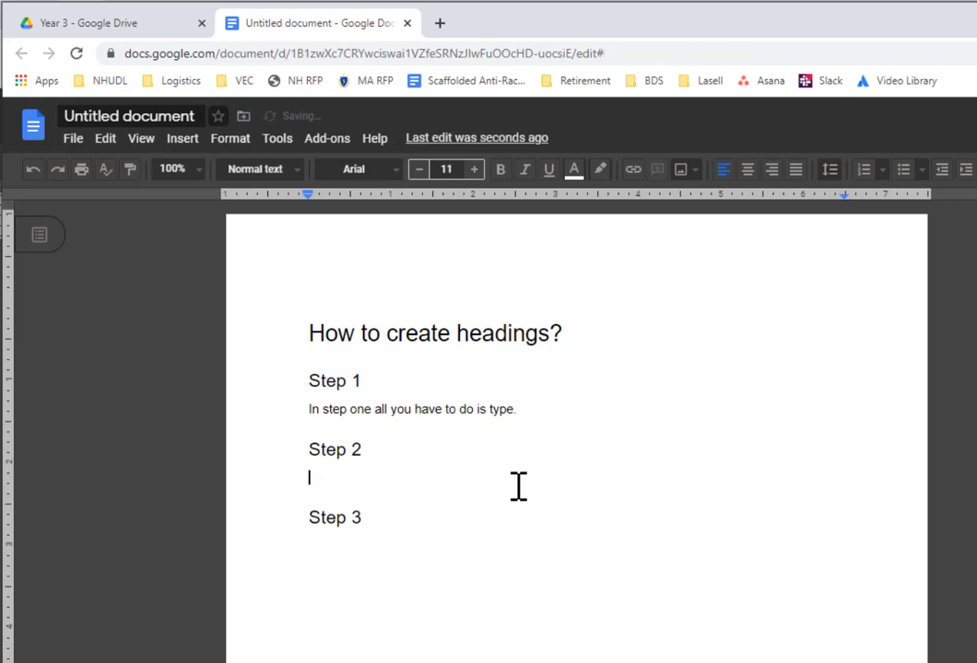
type("In step 2 a")
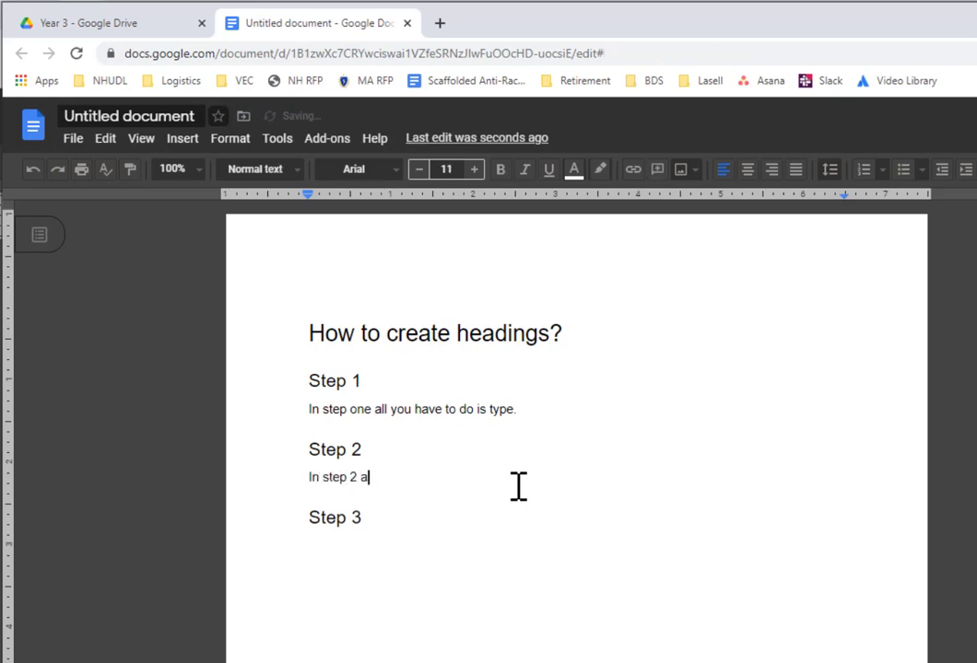
type("ll you have to do is change")
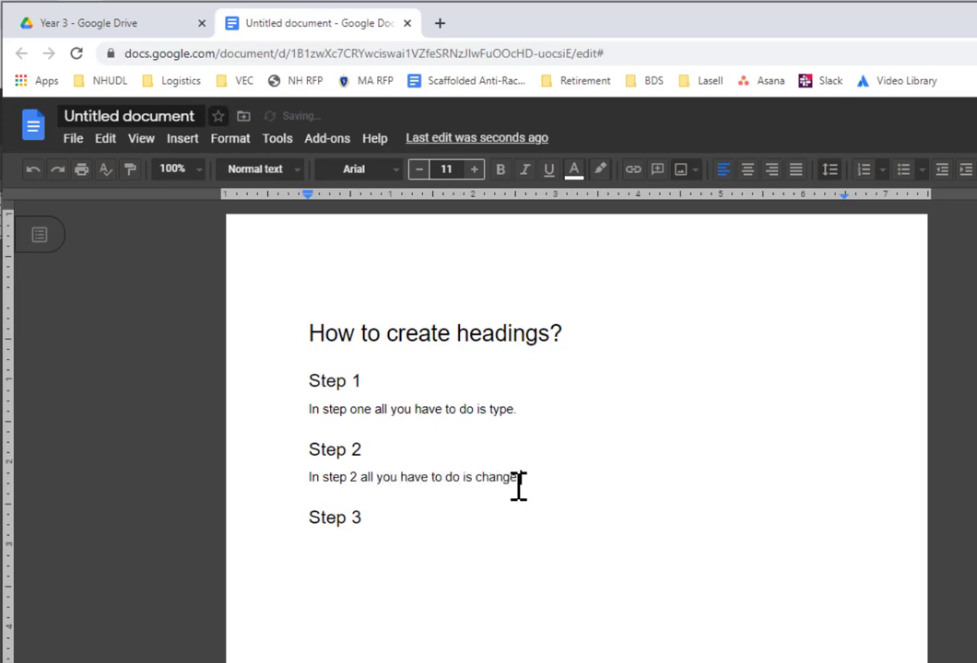
type(" the style to what you w")
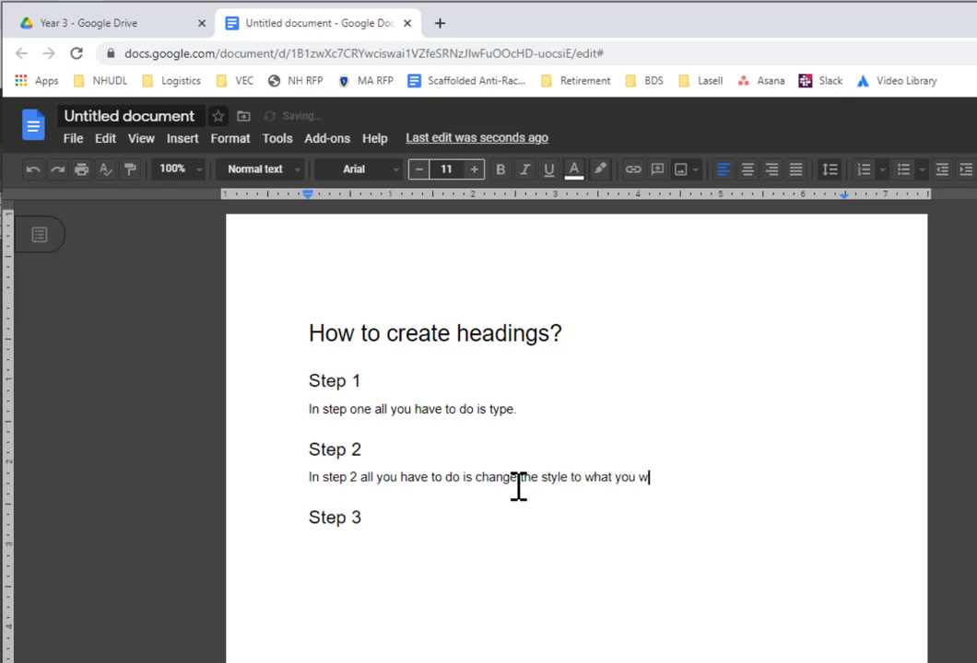
type("ant.")
Step: Make the "Step 1" heading text blue and bold
left_click(324, 385)
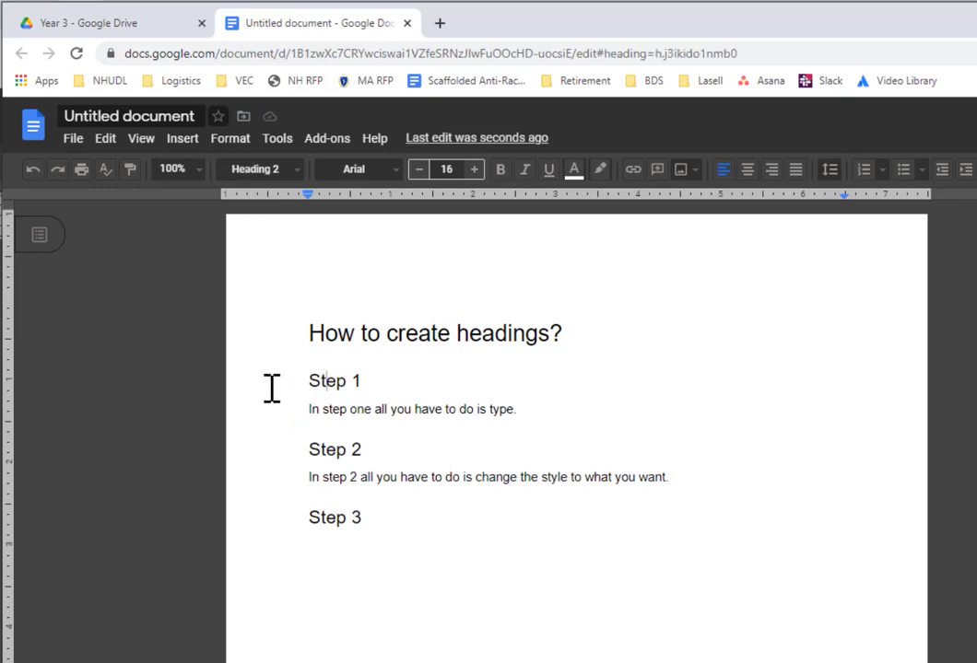
triple_click(331, 380)
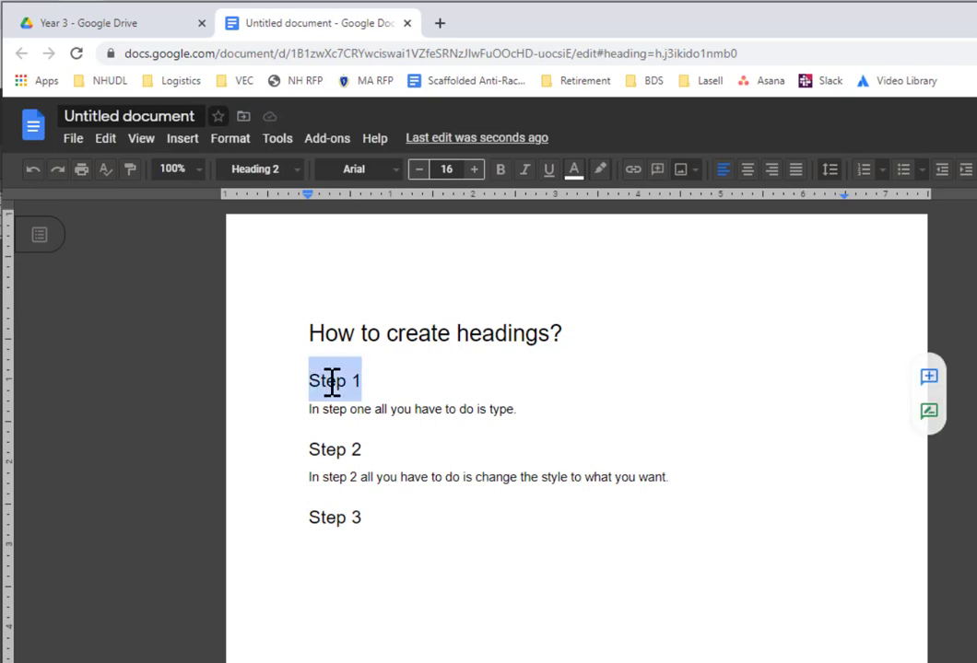
left_click(572, 171)
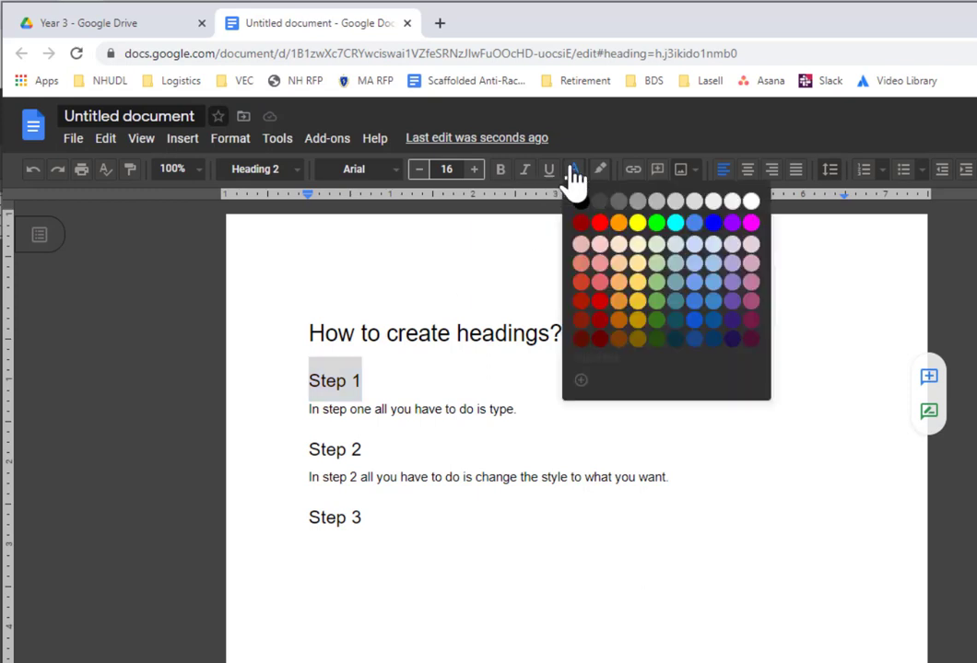
left_click(712, 223)
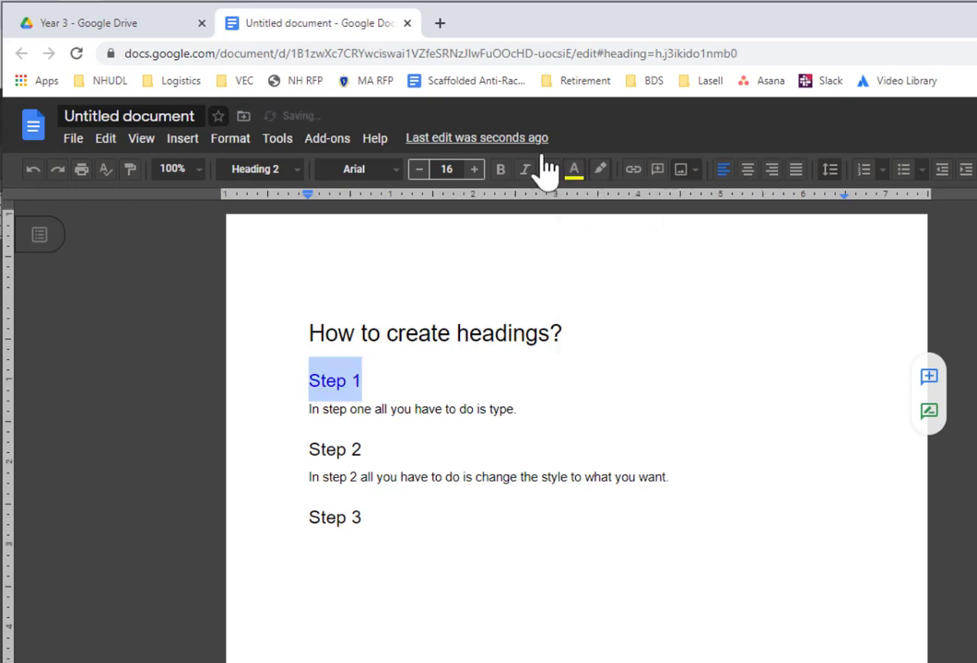
key("ctrl+b")
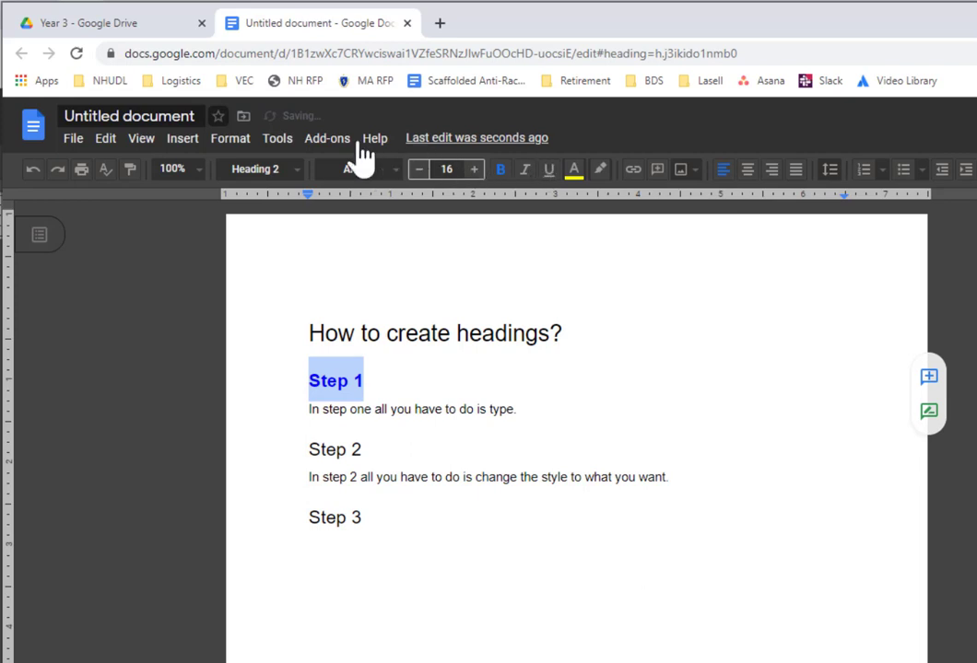
Step: Remove the space after the "Step 1" heading paragraph
left_click(230, 140)
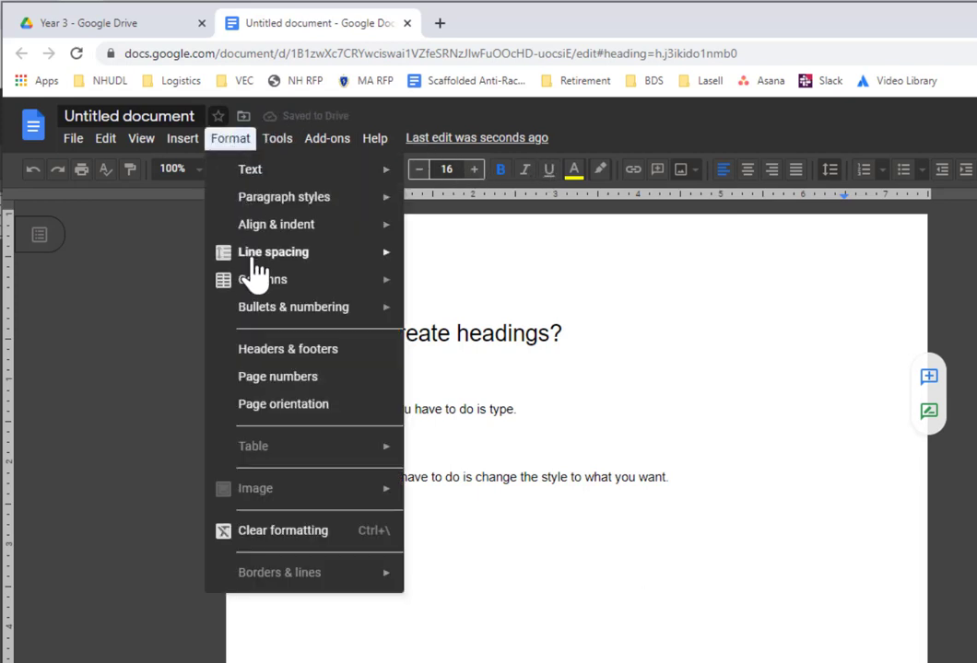
mouse_move(253, 253)
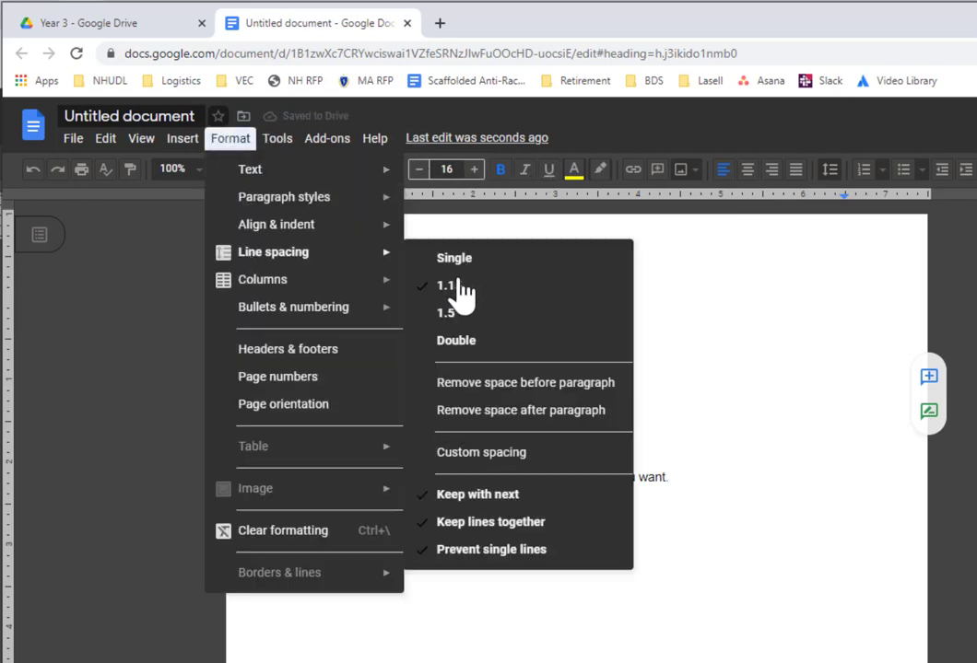
left_click(465, 422)
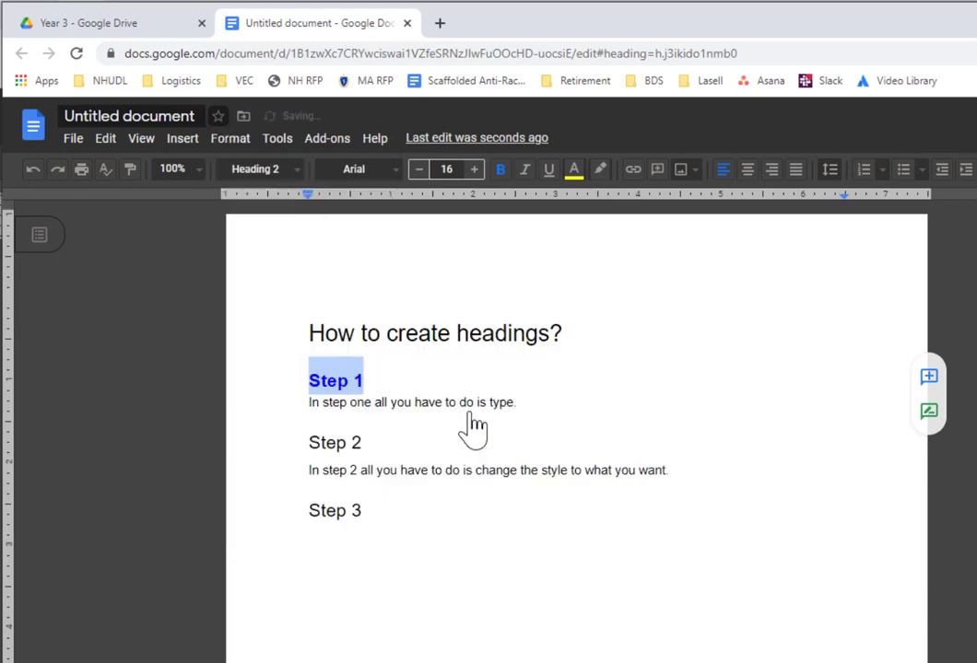
Step: Update the Heading 2 style throughout the document to match the formatting of the "Step 1" heading
left_click(321, 381)
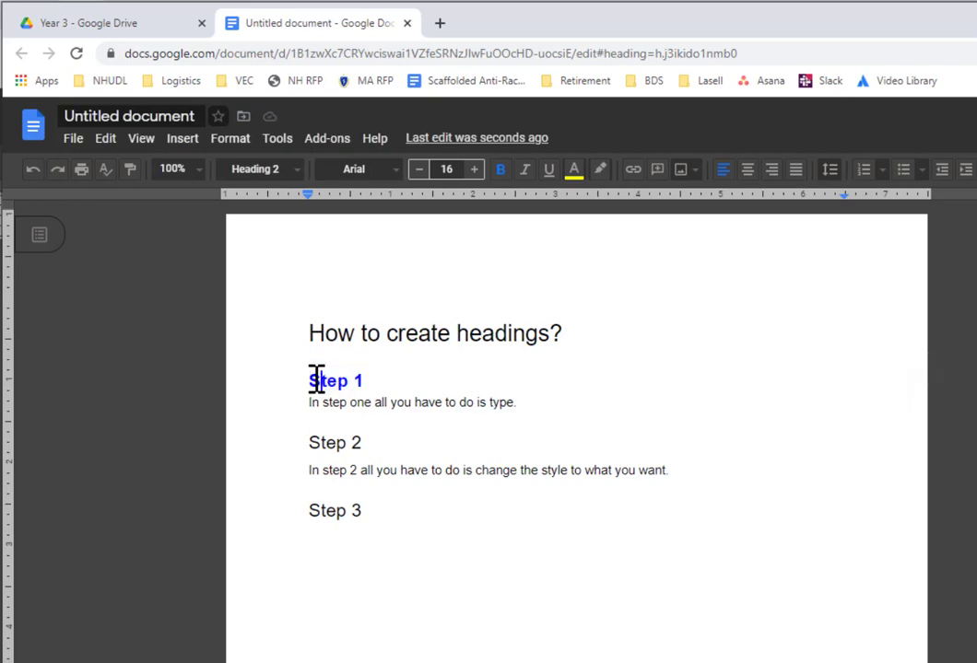
left_click(300, 179)
mouse_move(327, 415)
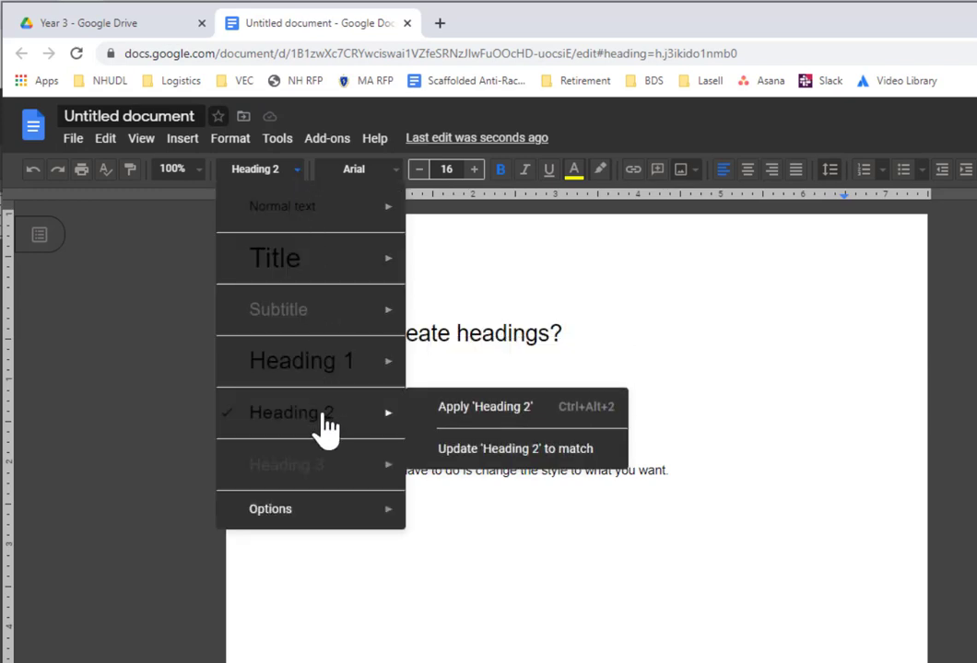
left_click(507, 452)
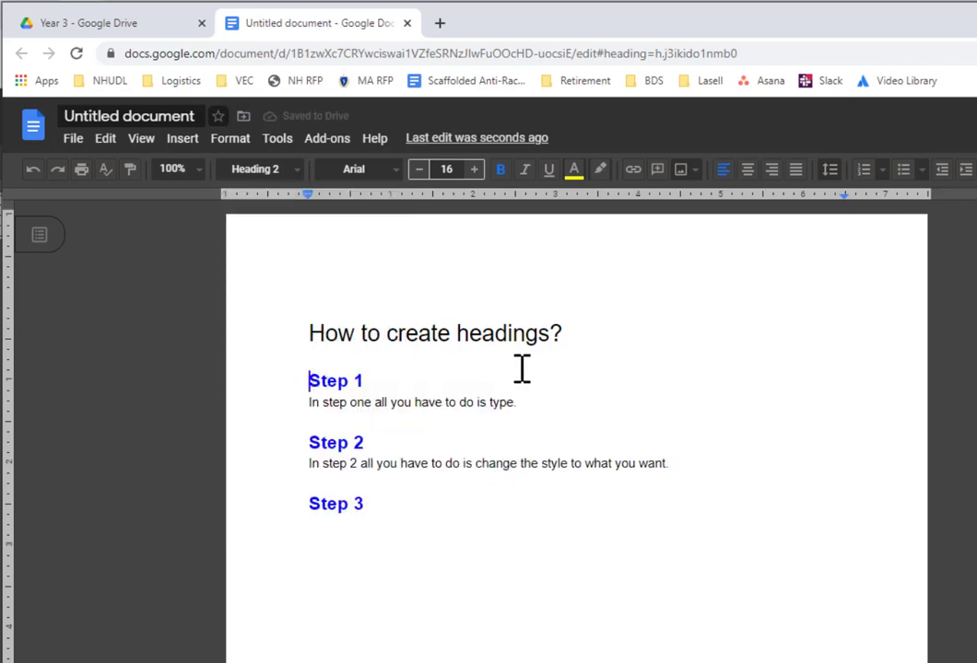
Step: Move the cursor through the title, step headings and body lines to examine the paragraph style applied to each
key("Down")
key("Down")
key("Down")
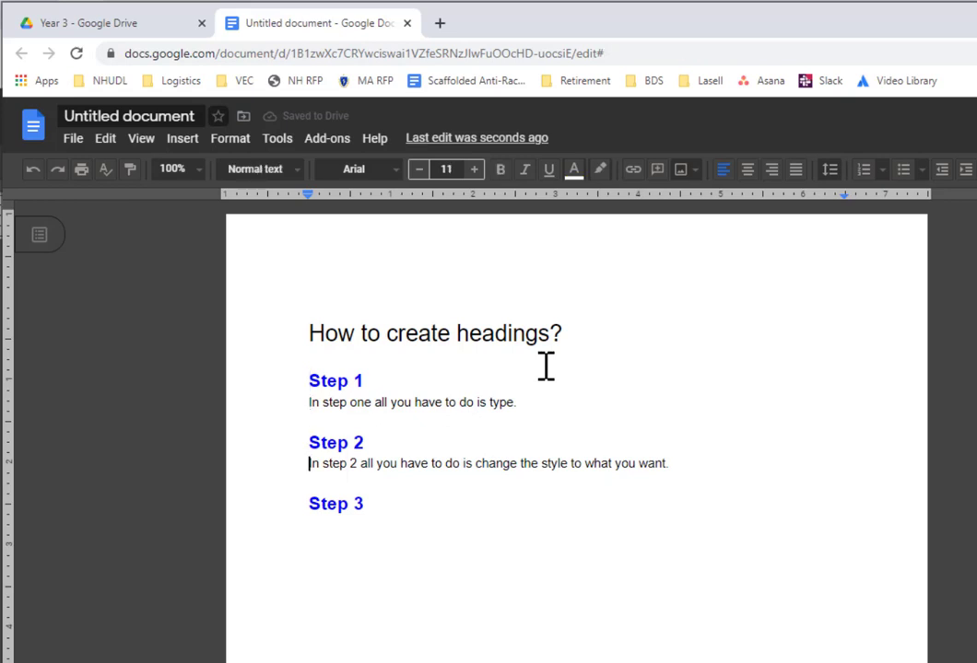
key("Down")
key("End")
key("Home")
key("Up")
key("Up")
key("Up")
key("Up")
key("Up")
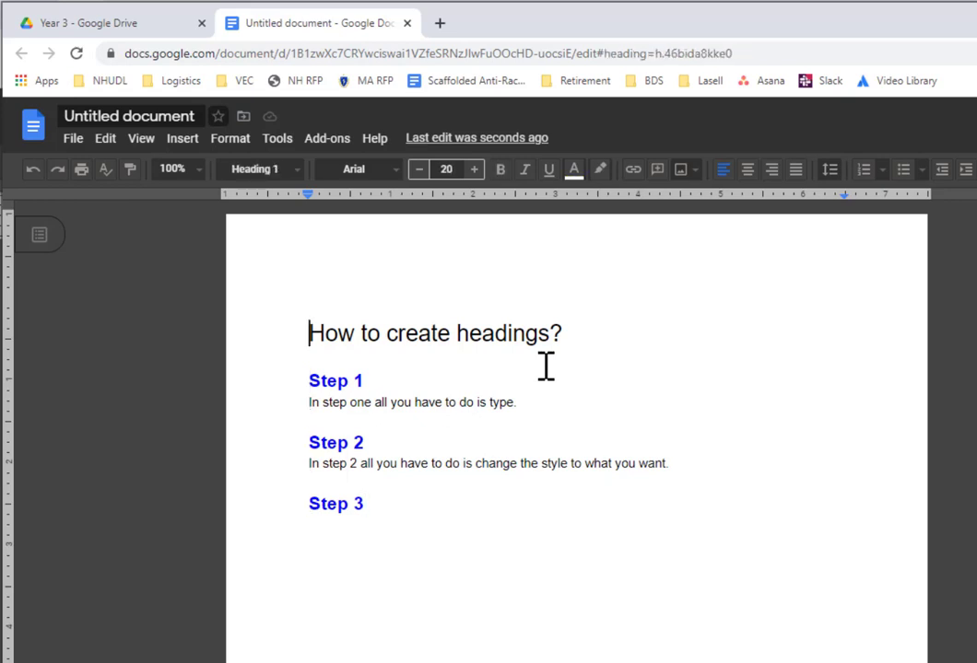
key("Right")
key("Left")
key("Down")
key("Down")
key("Down")
key("Down")
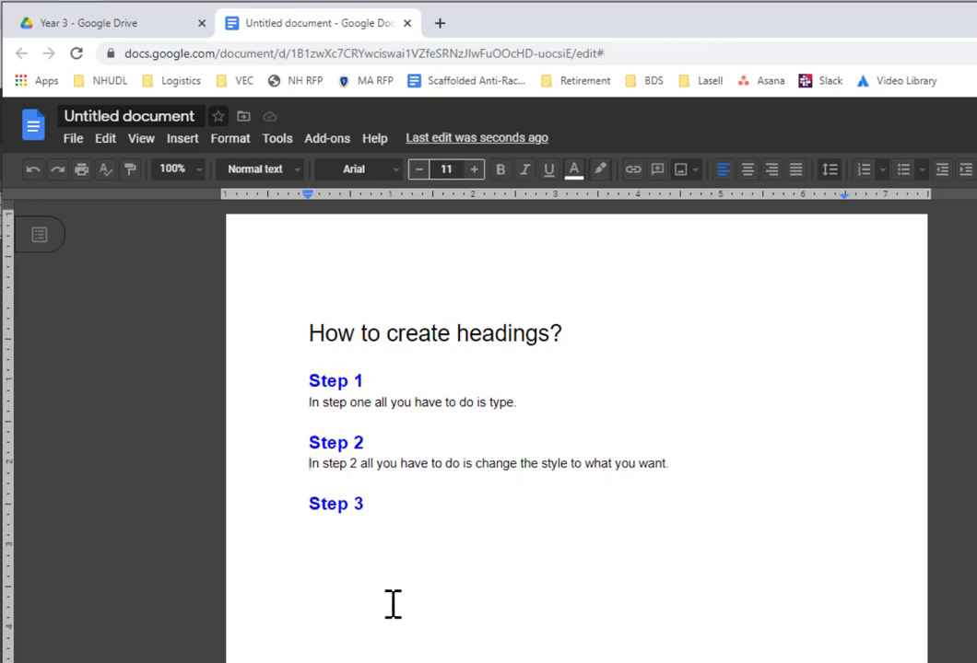
Step: Show the document outline and use it to jump from the "How to create headings?" title to the "Step 3" heading
left_click(449, 528)
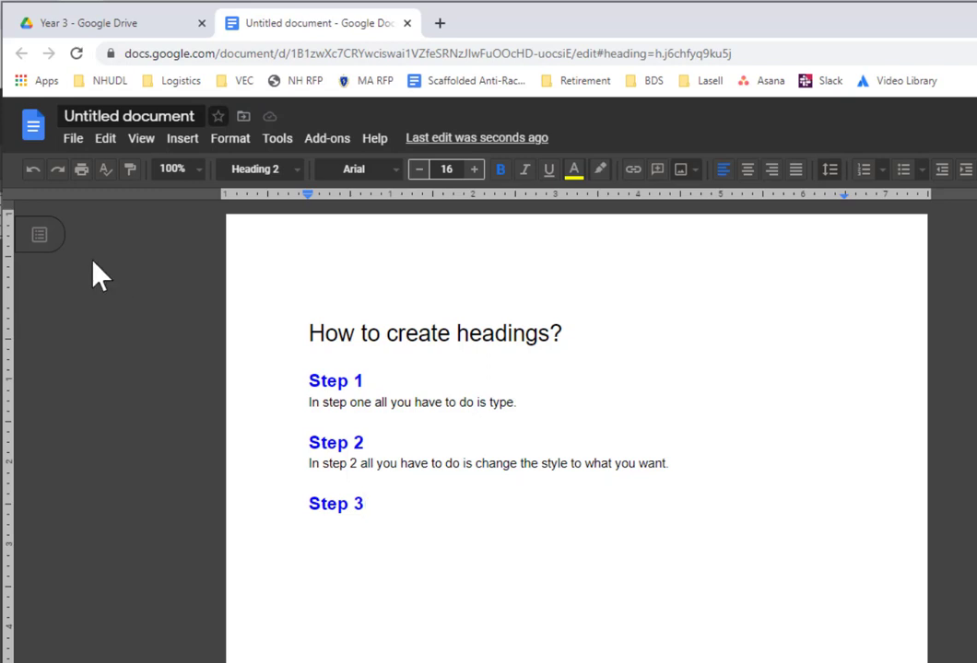
left_click(38, 236)
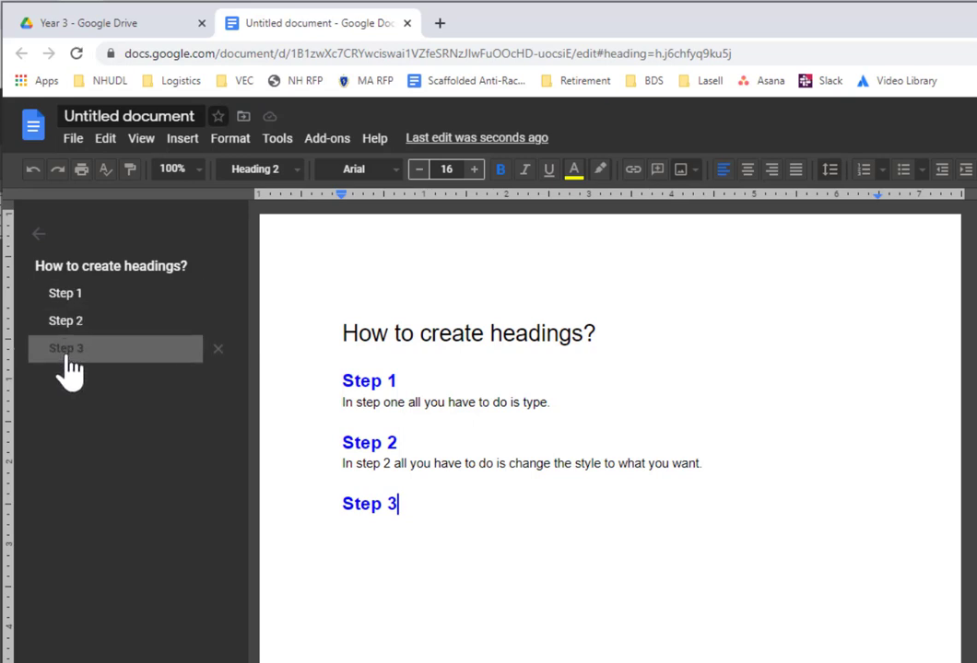
left_click(364, 341)
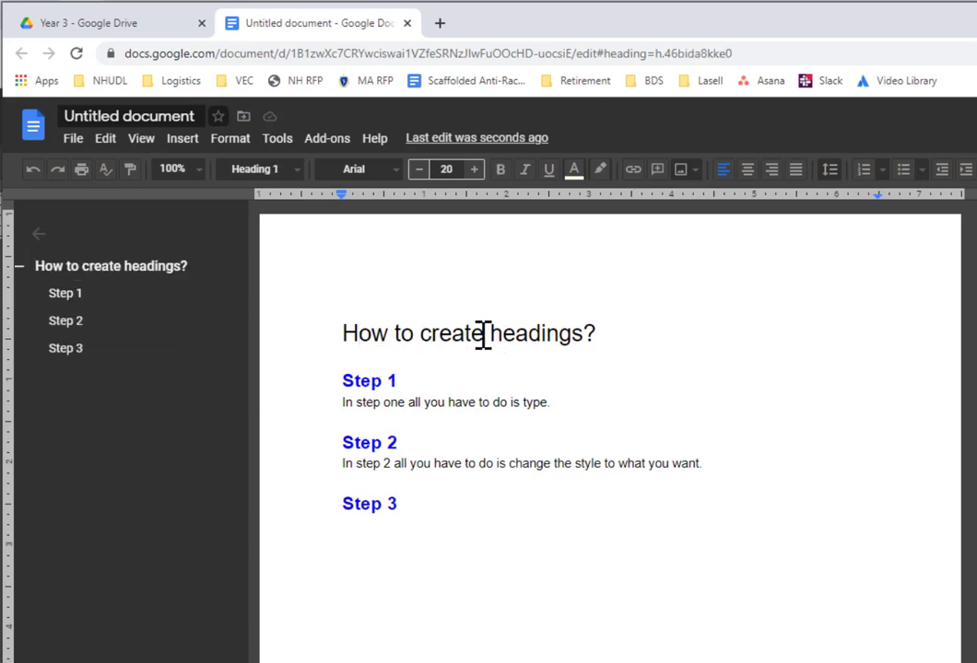
left_click(66, 359)
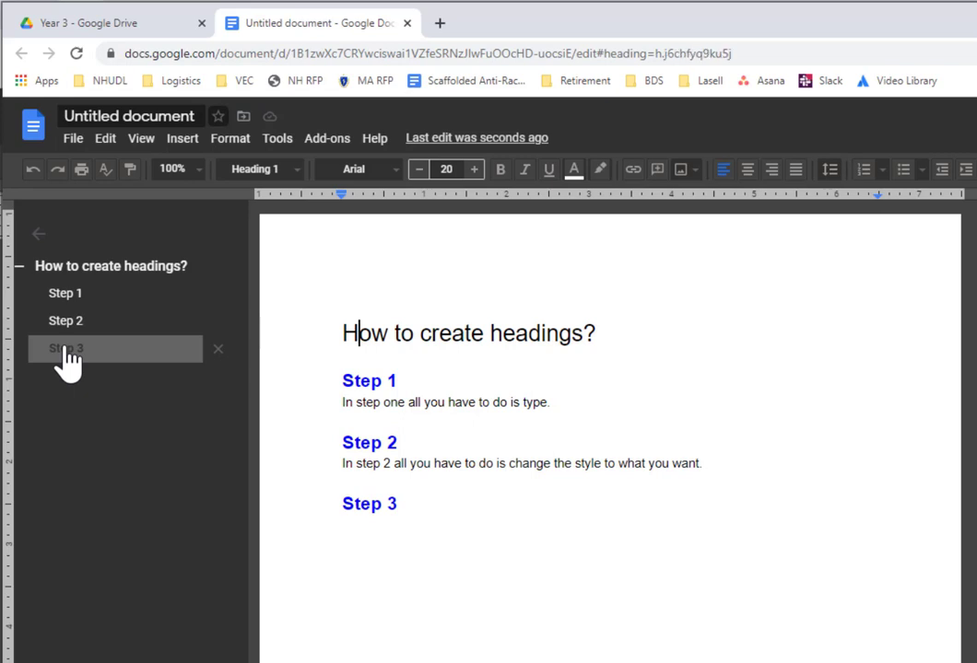
scroll(378, 422, "up", 2)
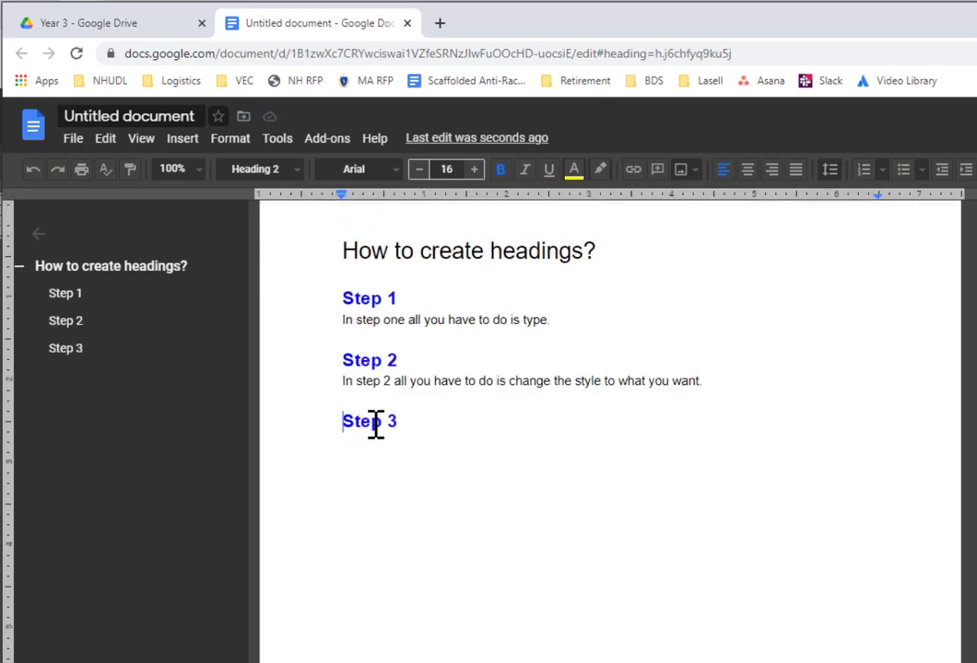
scroll(375, 424, "down", 1)
scroll(376, 424, "up", 2)
scroll(376, 424, "down", 1)
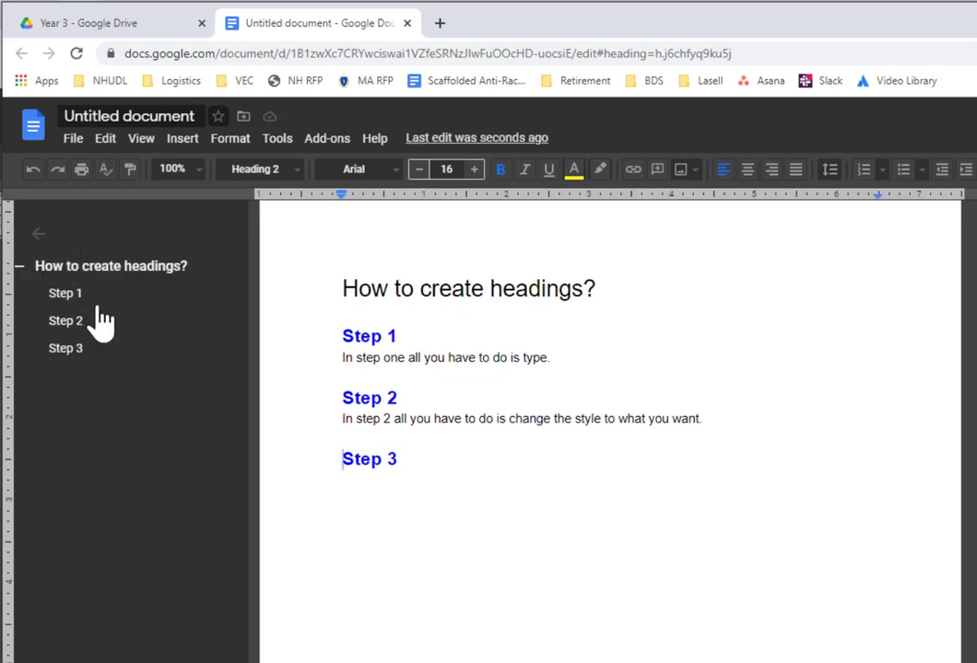
Step: Place the cursor in the "Step 3" heading and examine the page URL that links directly to that heading
left_click(410, 449)
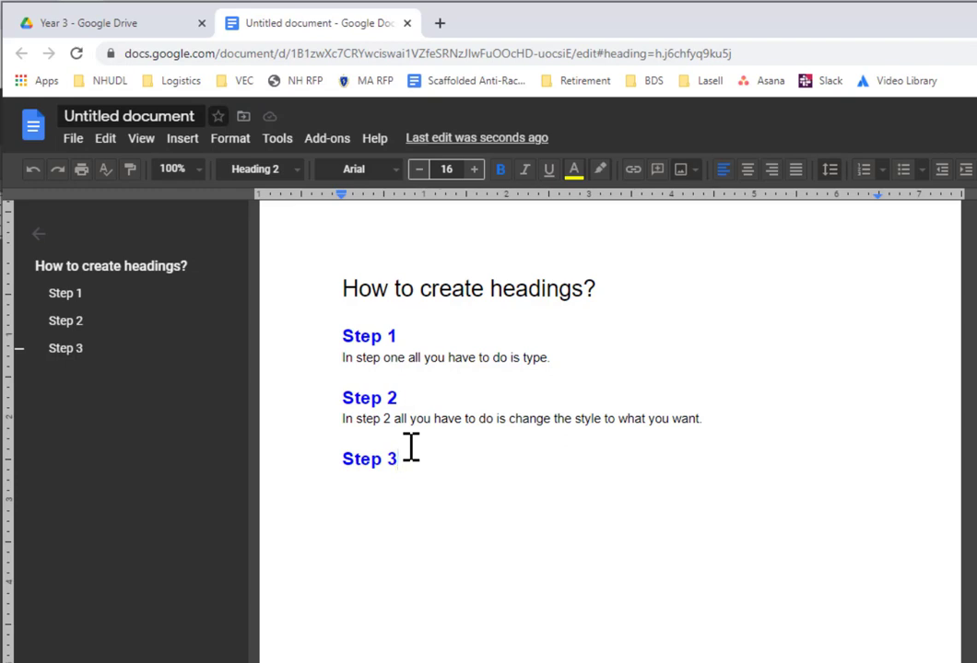
left_click(374, 457)
left_click(319, 52)
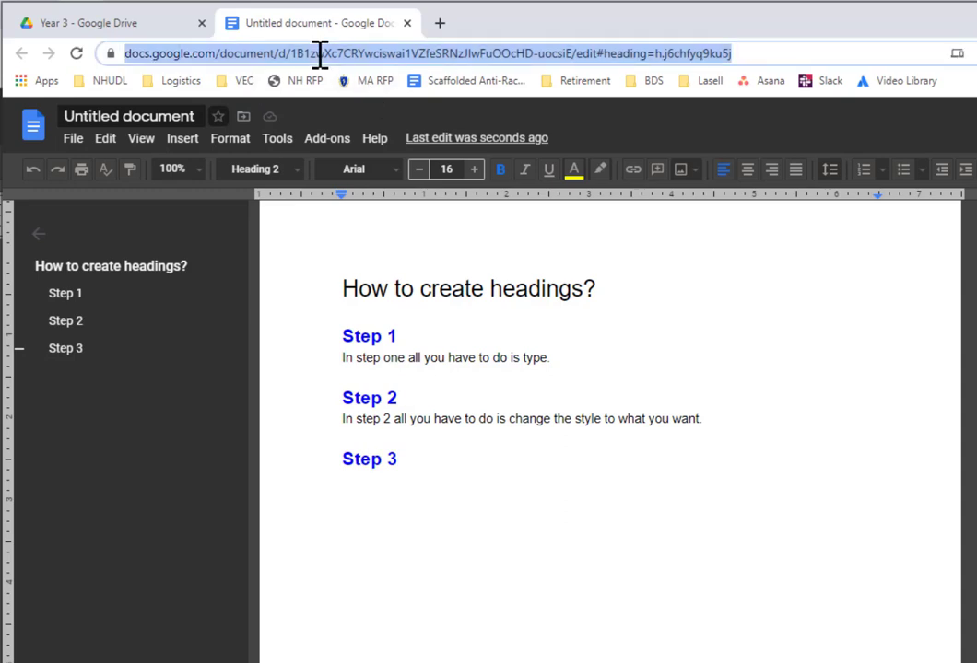
left_click(366, 461)
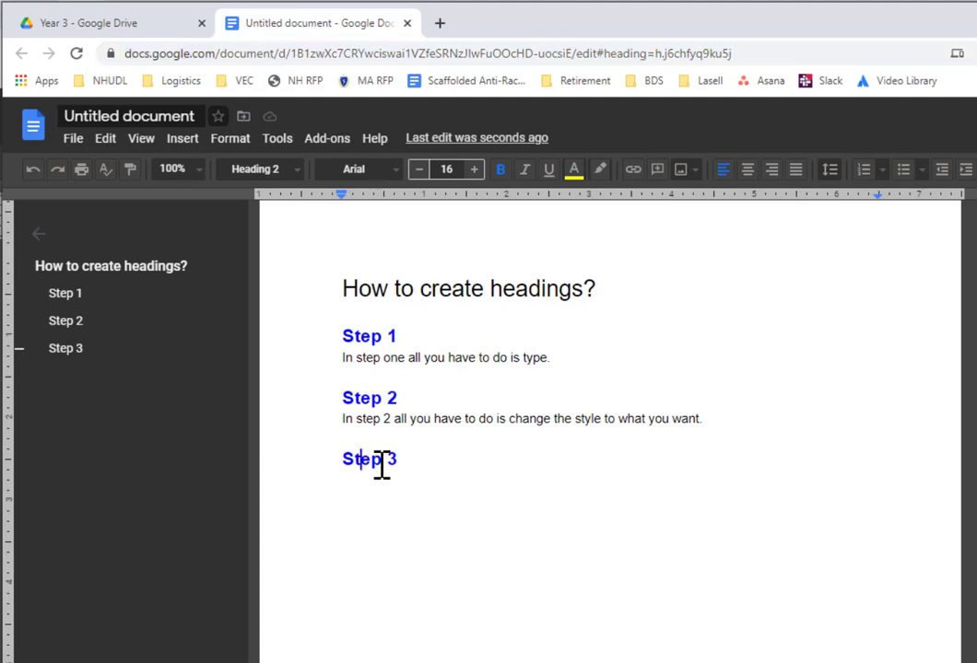
left_click(148, 54)
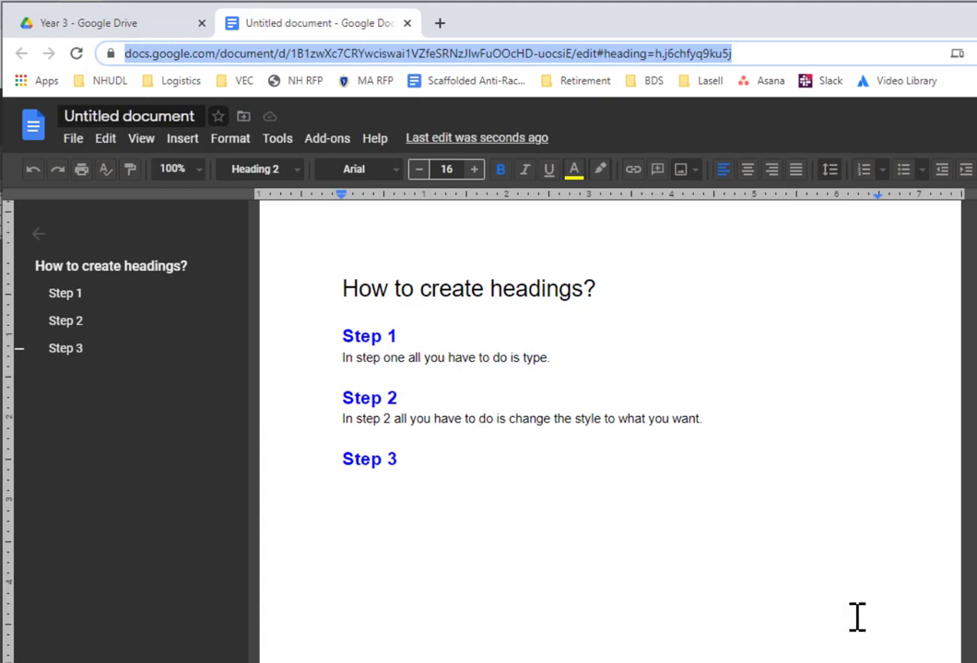
left_click(366, 461)
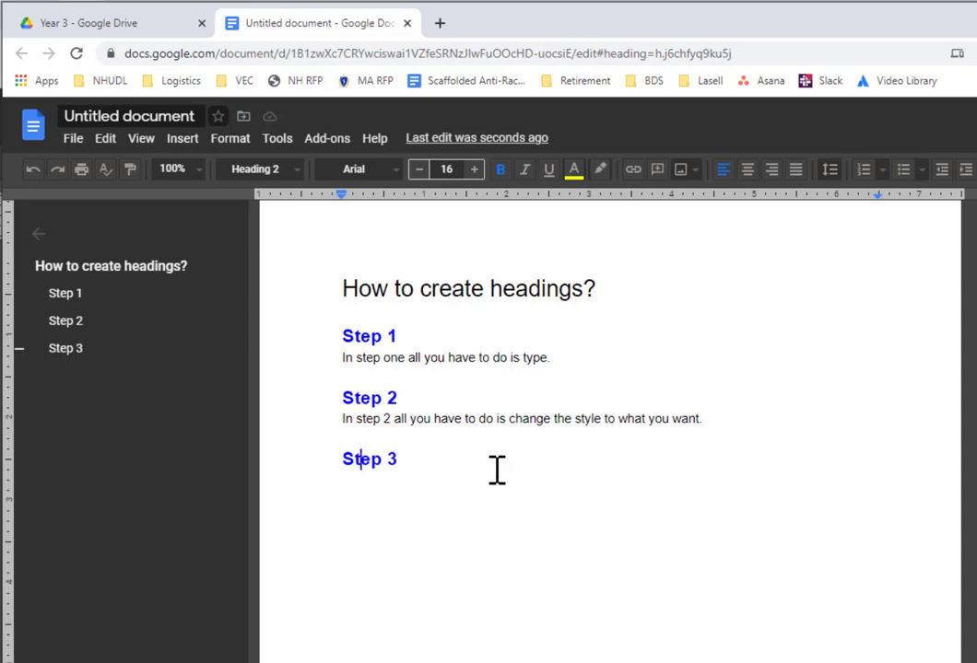
left_click(501, 561)
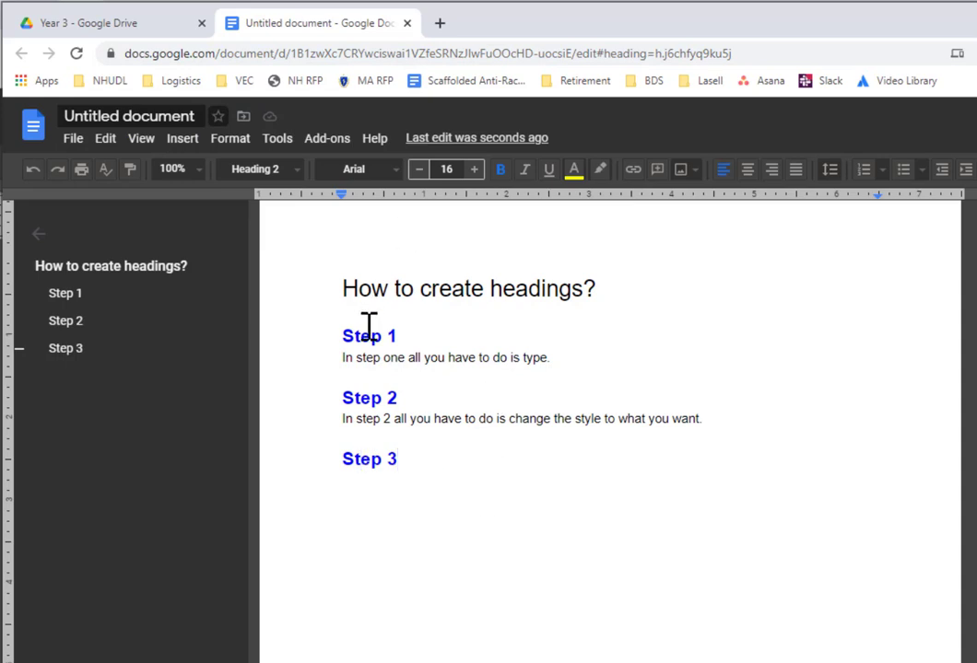